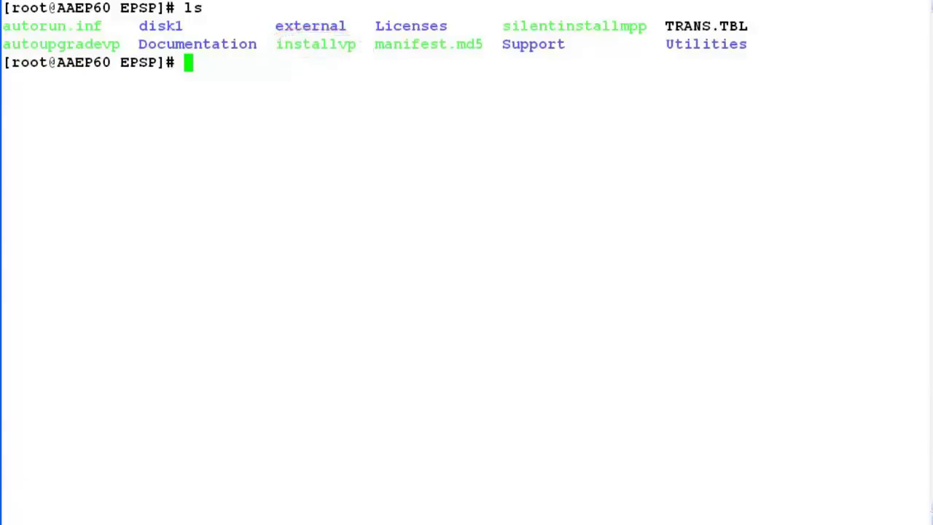
Launch the installvp installer script with bash.
{"action": "type", "text": "bash"}
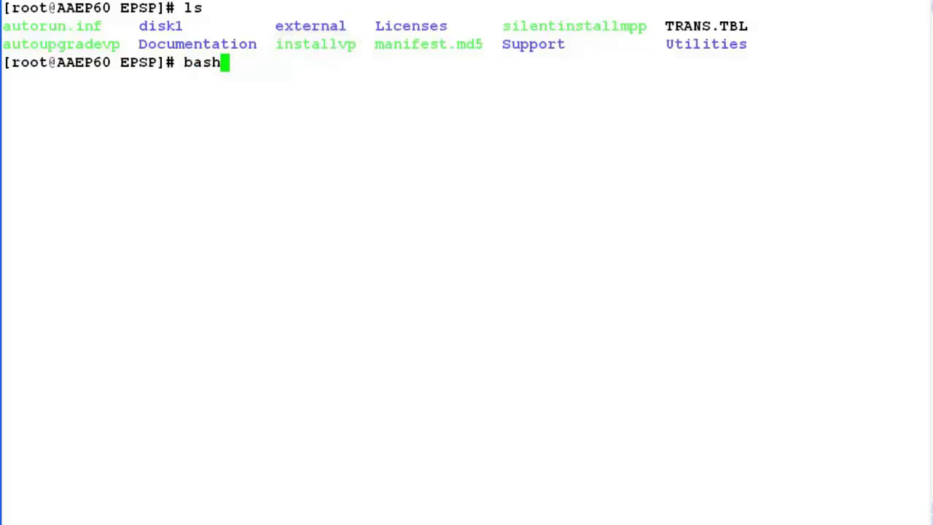
{"action": "type", "text": " ins"}
{"action": "key", "text": "Tab"}
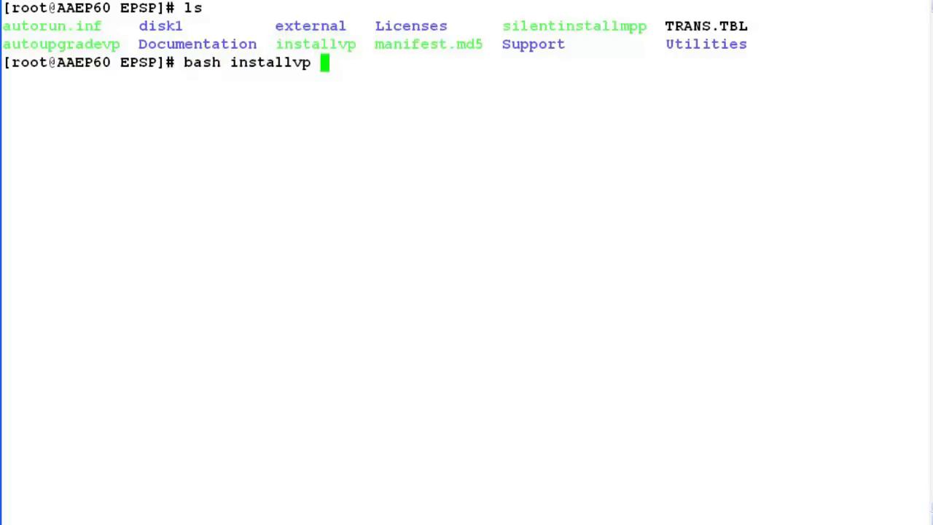
{"action": "key", "text": "Return"}
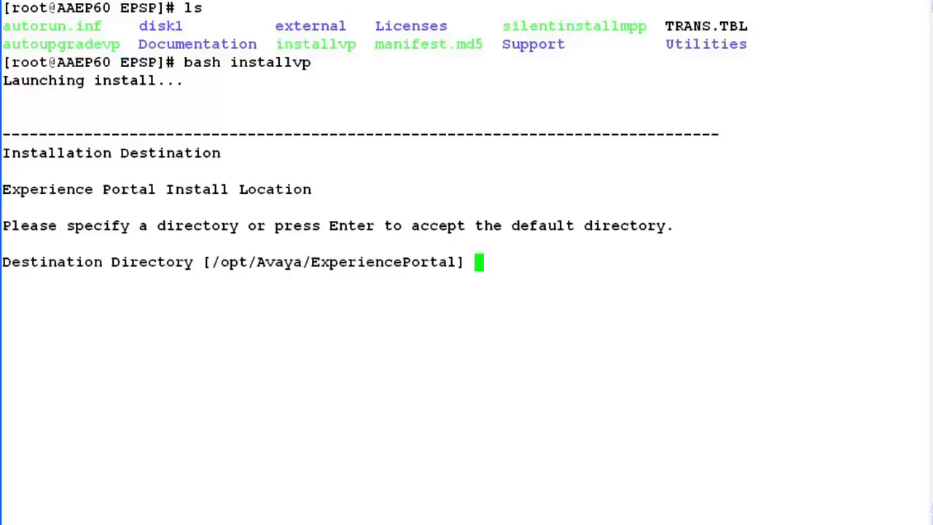
Keep /opt/Avaya/ExperiencePortal as the install directory and go on to feature selection.
{"action": "key", "text": "Return"}
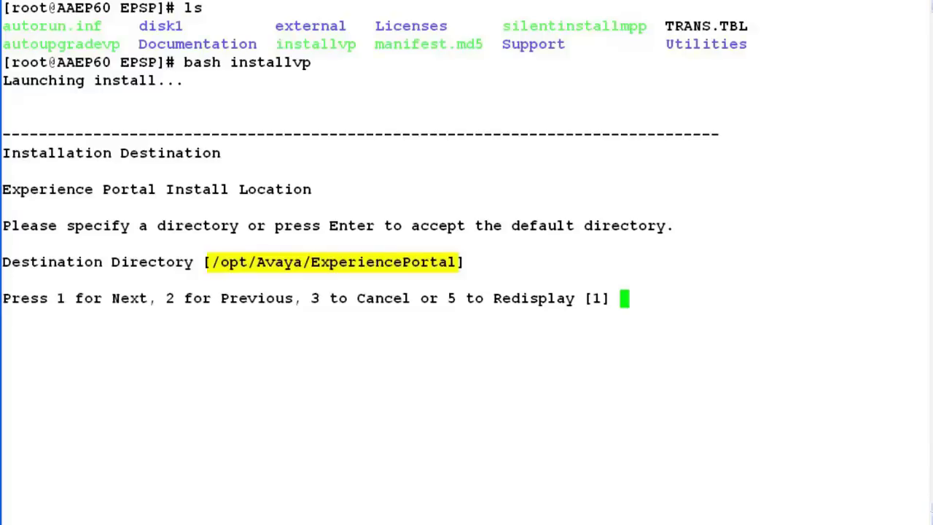
{"action": "type", "text": "1"}
{"action": "key", "text": "Return"}
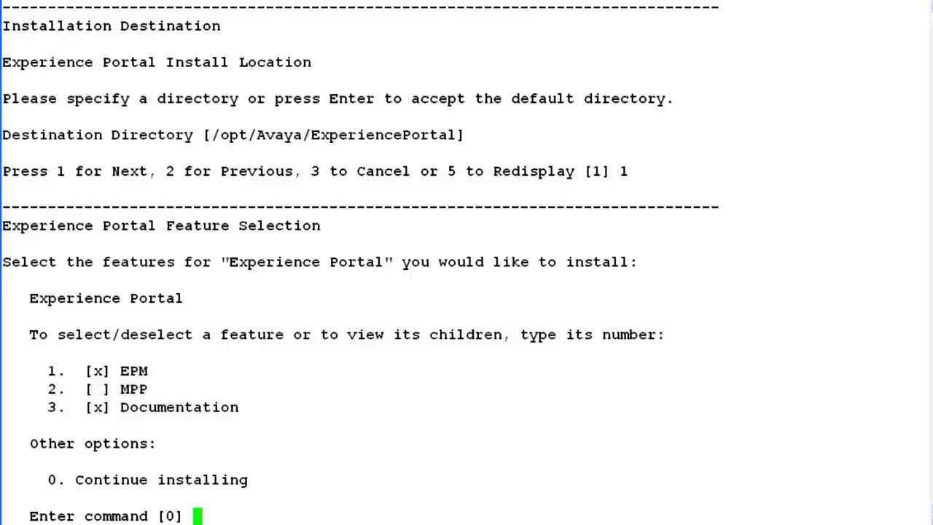
Keep EPM and Documentation selected and continue to the 6.0.1.0.0801 version confirmation.
{"action": "key", "text": "Return"}
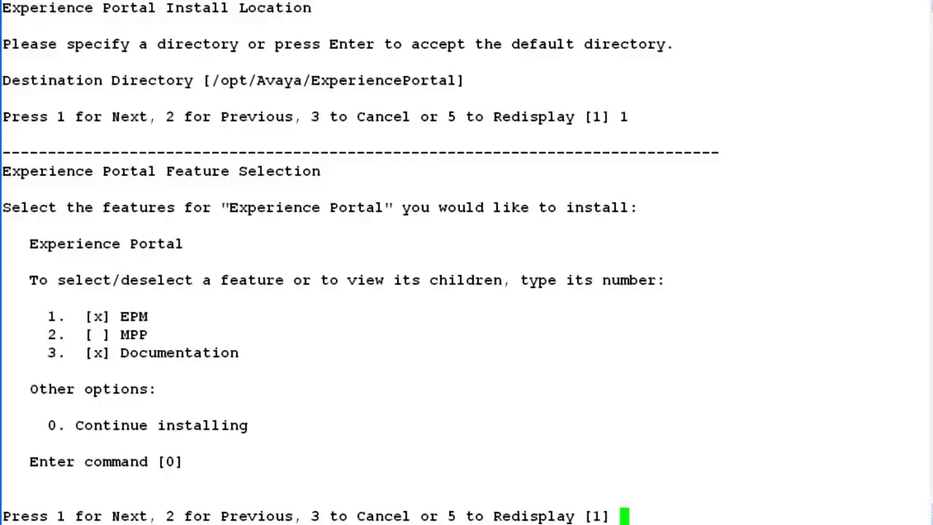
{"action": "key", "text": "Return"}
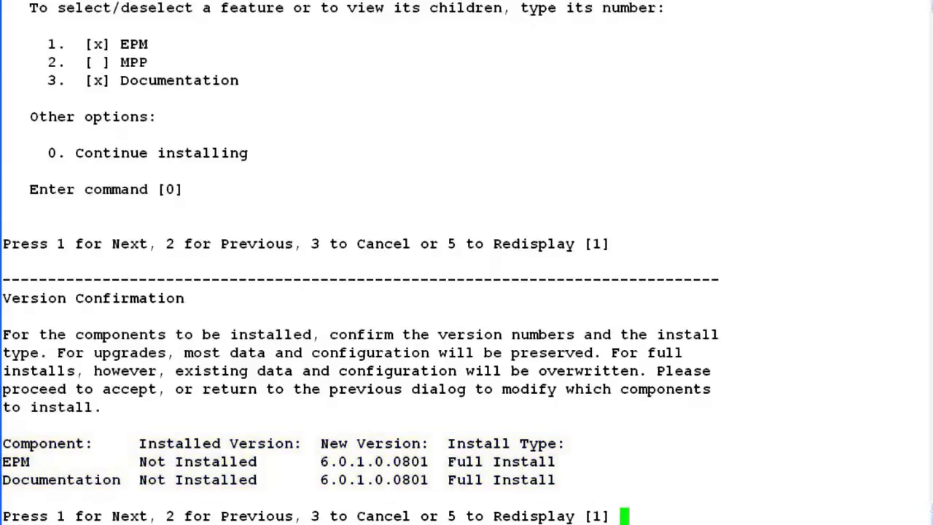
Confirm the full-install versions, accept the Avaya license terms, and start the prerequisite check.
{"action": "key", "text": "Return"}
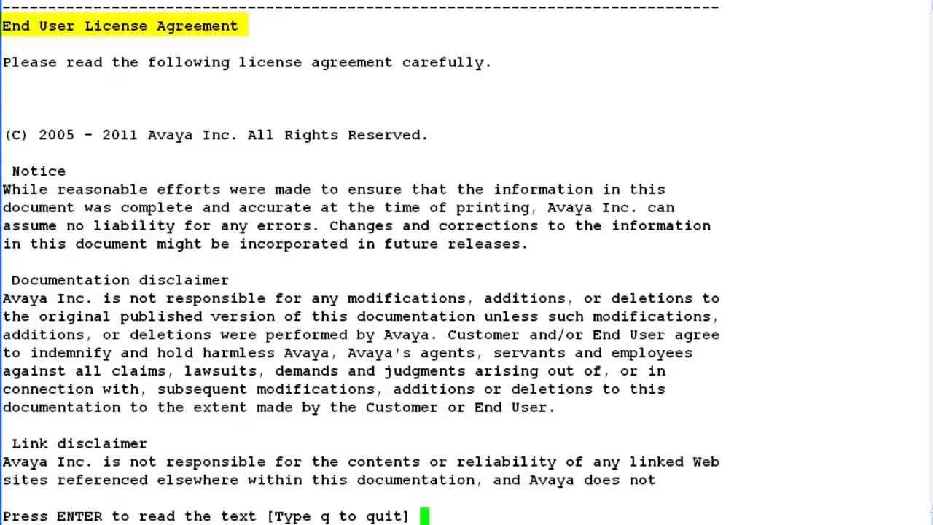
{"action": "type", "text": "q"}
{"action": "key", "text": "Return"}
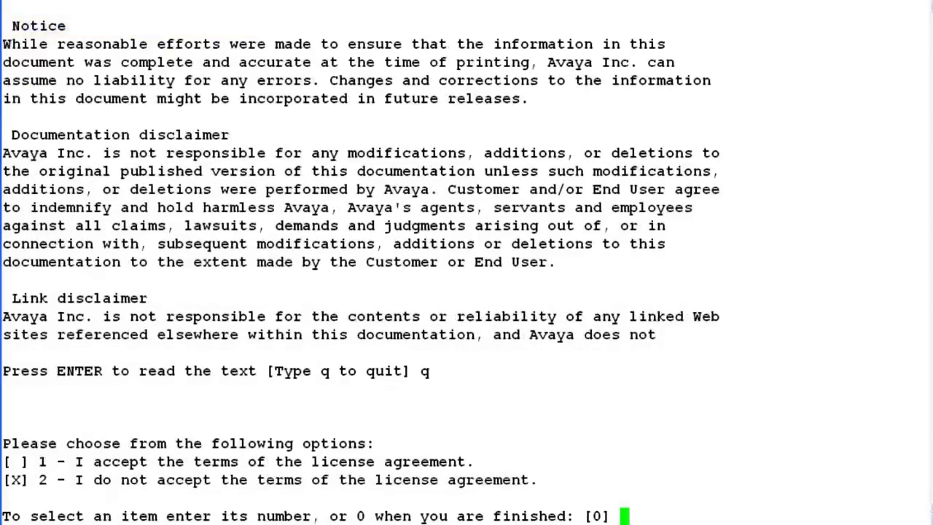
{"action": "type", "text": "1"}
{"action": "key", "text": "Return"}
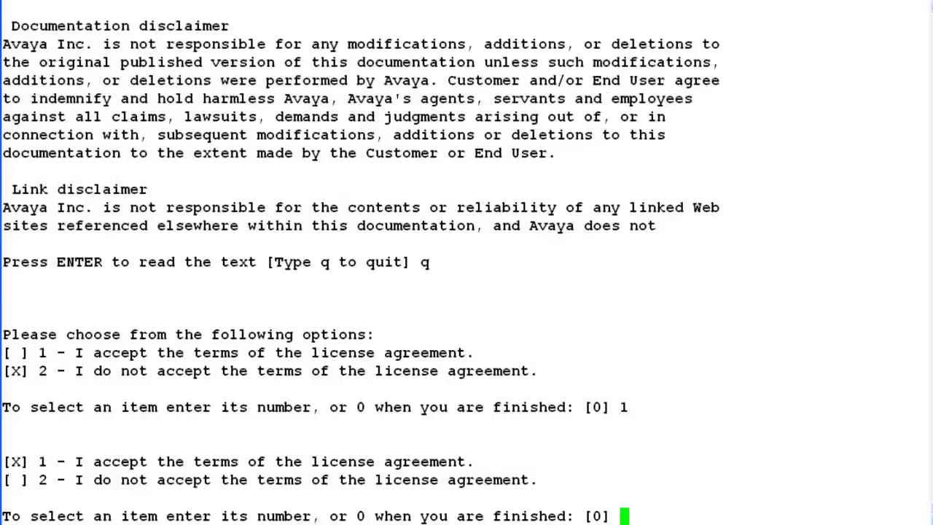
{"action": "key", "text": "Return"}
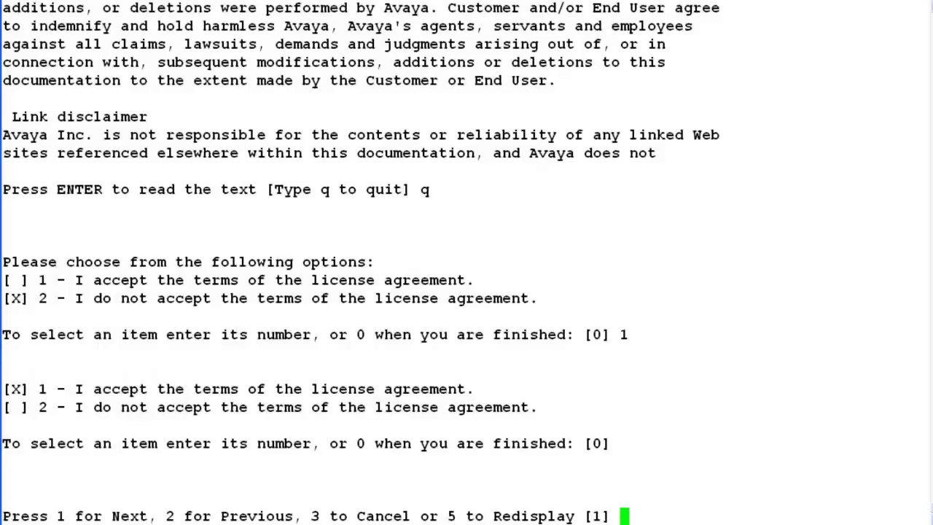
{"action": "key", "text": "Return"}
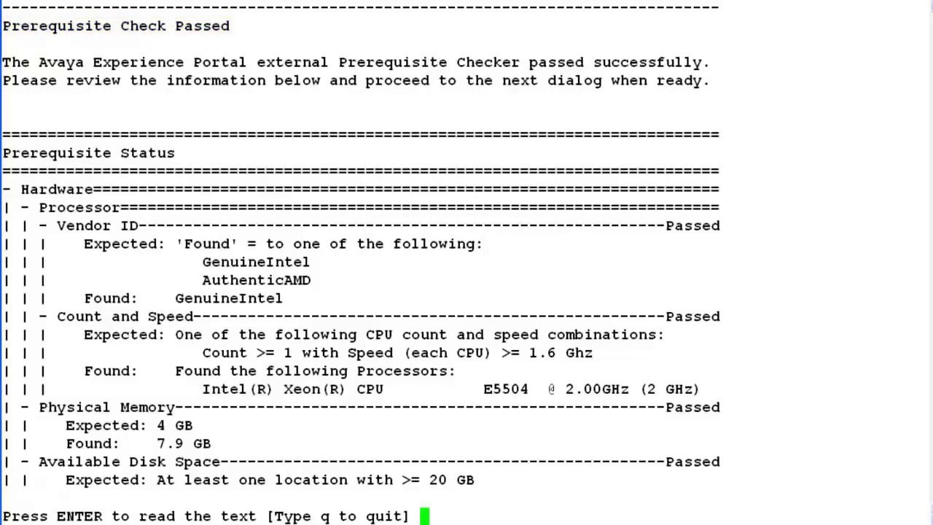
Review the passed processor, memory and disk prerequisite results, then continue to prerequisite installation.
{"action": "key", "text": "Return"}
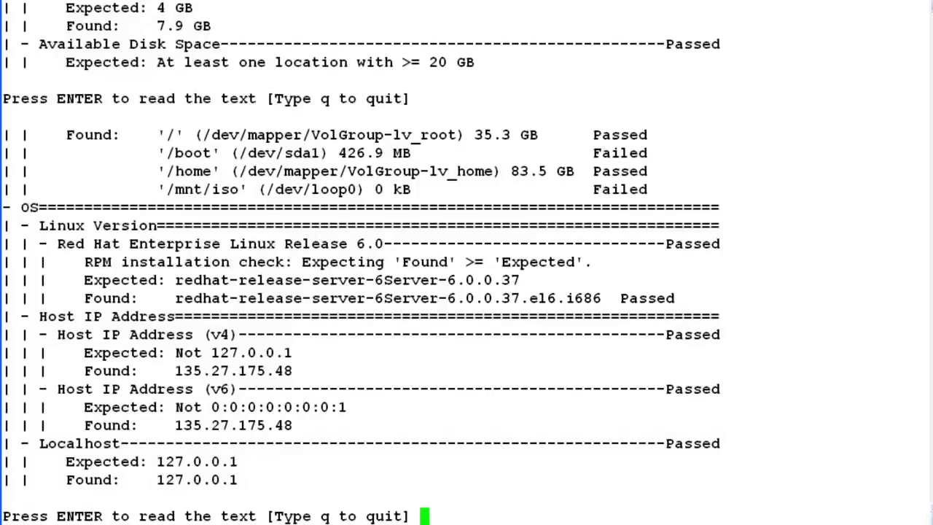
{"action": "key", "text": "Return"}
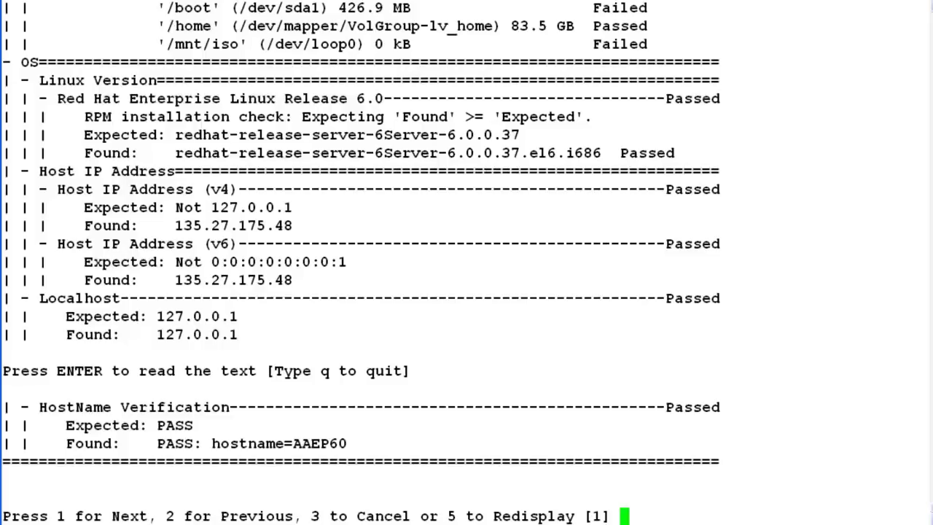
{"action": "key", "text": "Return"}
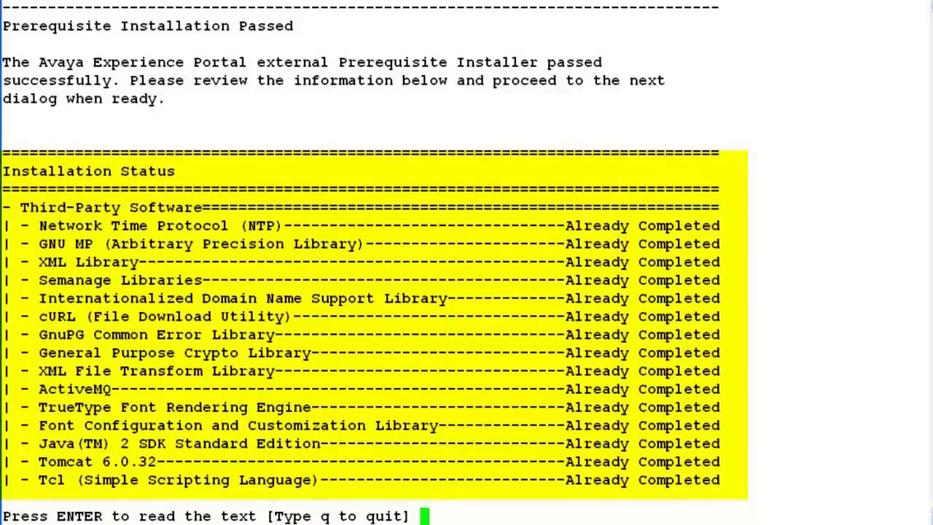
Page through the completed third-party prerequisite installation status and continue to the EPM Type step.
{"action": "key", "text": "Return"}
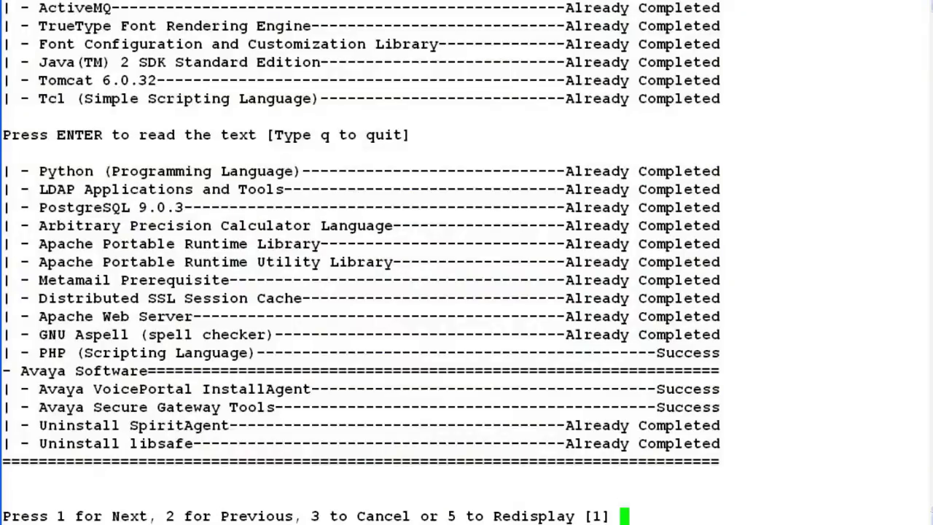
{"action": "key", "text": "Return"}
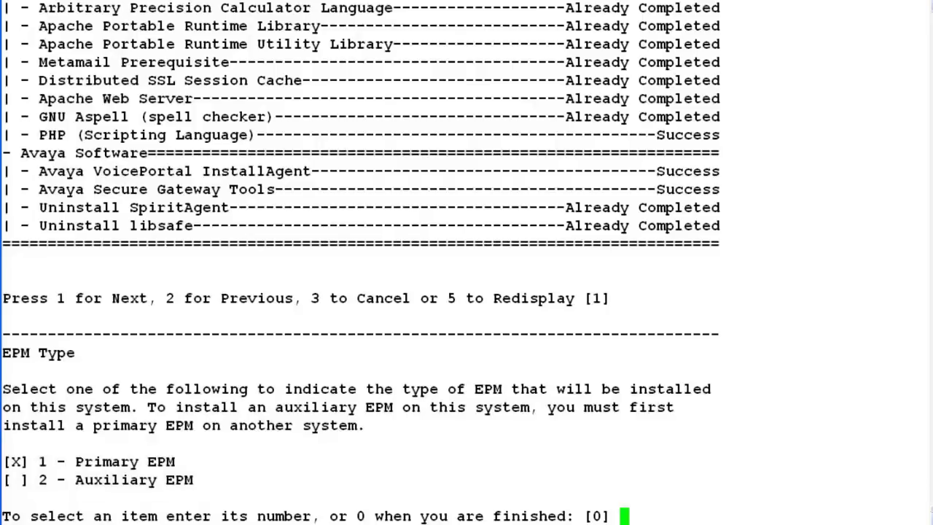
Keep Primary EPM as the EPM type and continue to administrator setup.
{"action": "key", "text": "Return"}
{"action": "key", "text": "Return"}
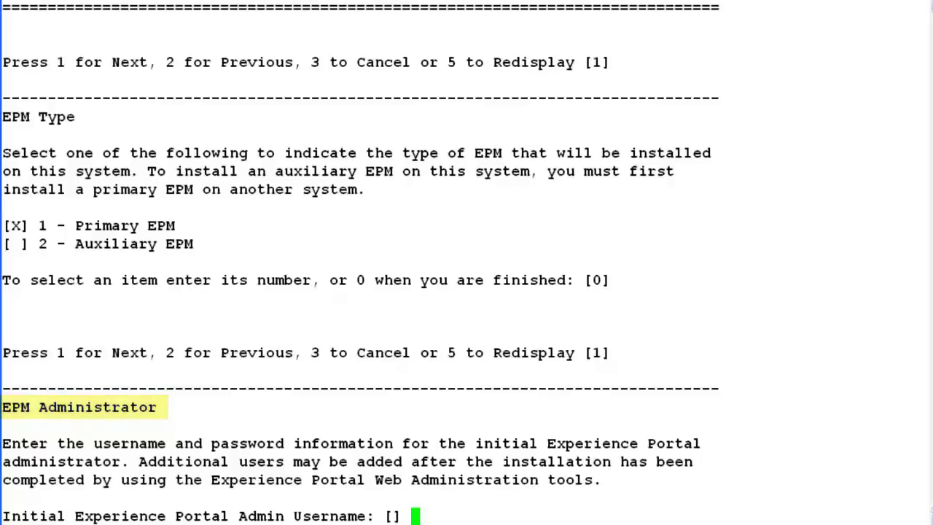
Set the administrator username to admin and enter and confirm its password.
{"action": "type", "text": "admin"}
{"action": "key", "text": "Return"}
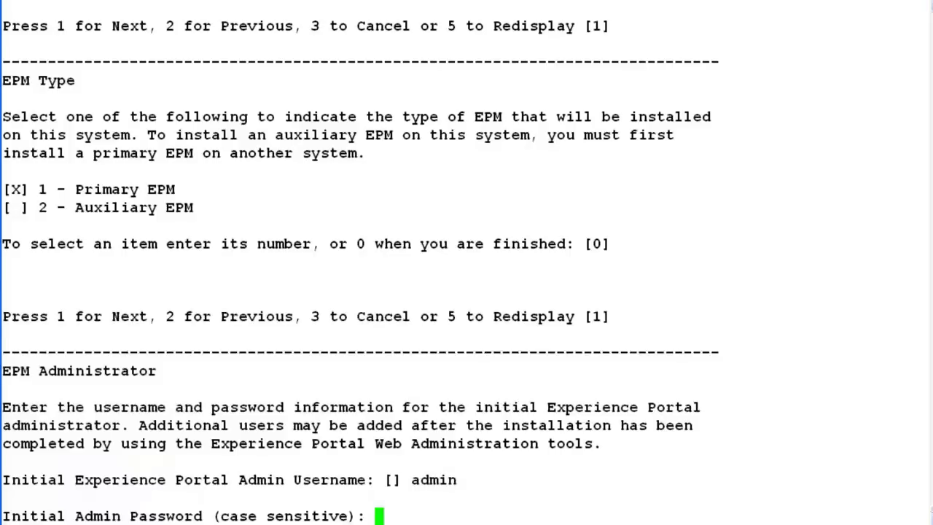
{"action": "type", "text": "*********"}
{"action": "key", "text": "Return"}
{"action": "type", "text": "*********"}
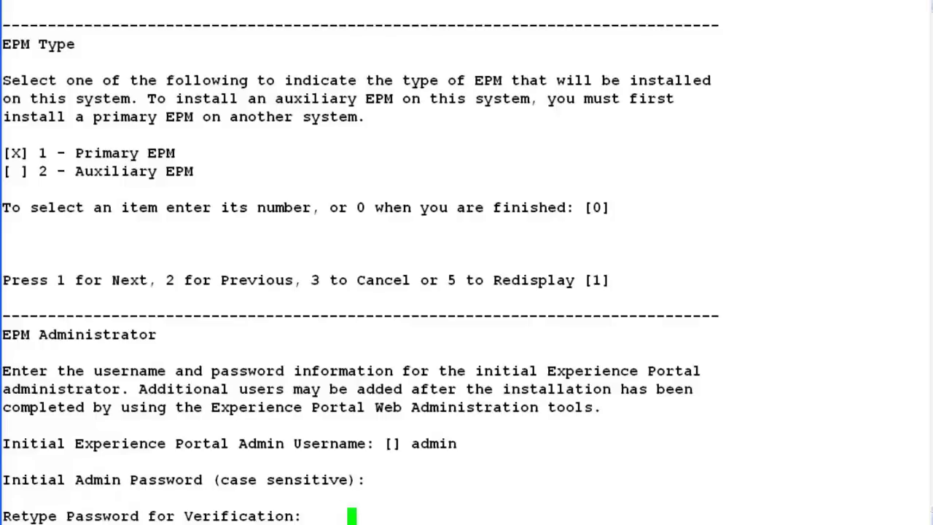
{"action": "key", "text": "Return"}
{"action": "key", "text": "Return"}
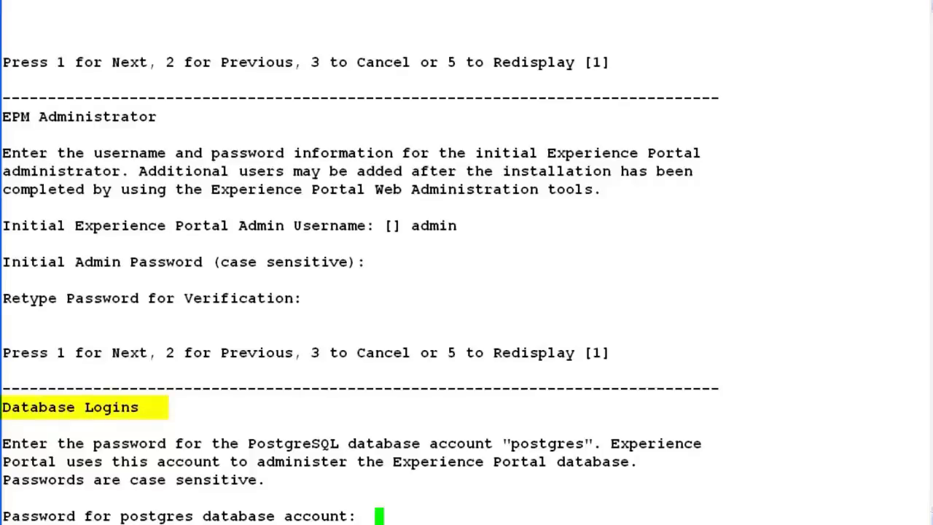
Enter and confirm the postgres database account password.
{"action": "type", "text": "*******"}
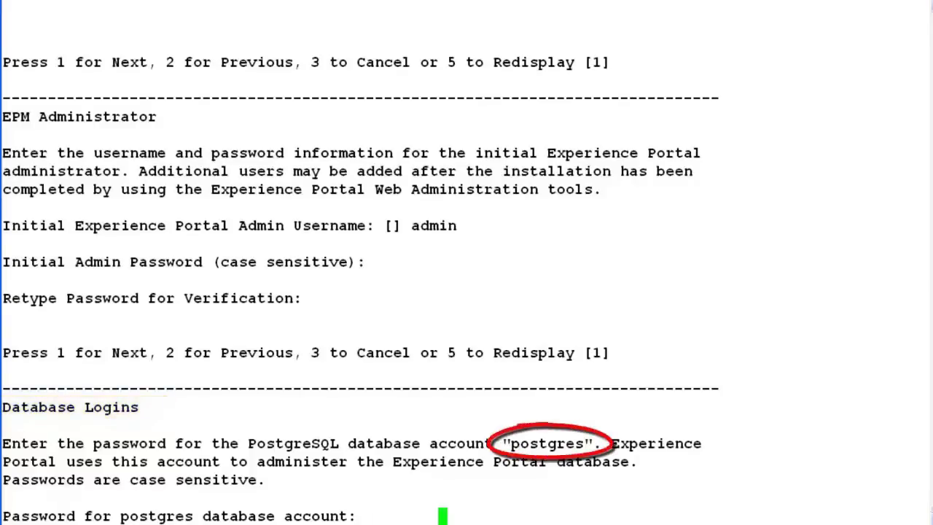
{"action": "type", "text": "***"}
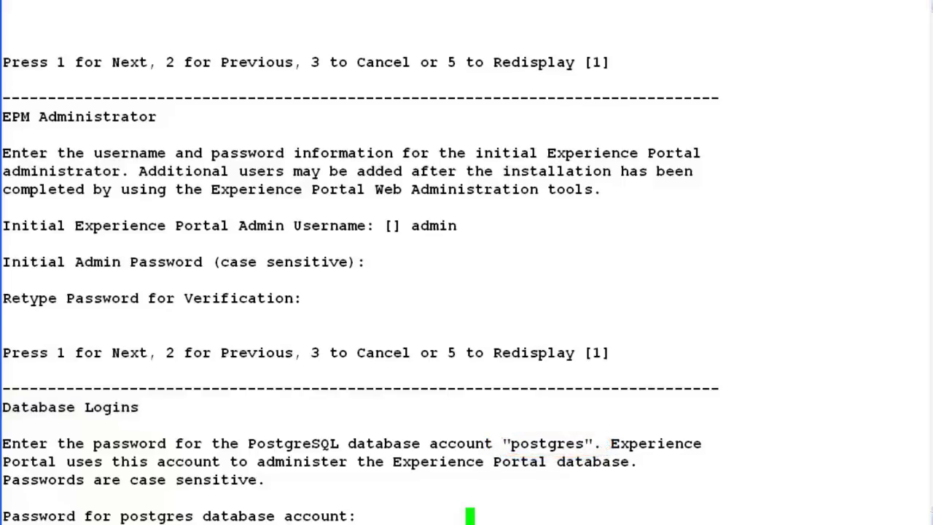
{"action": "key", "text": "Return"}
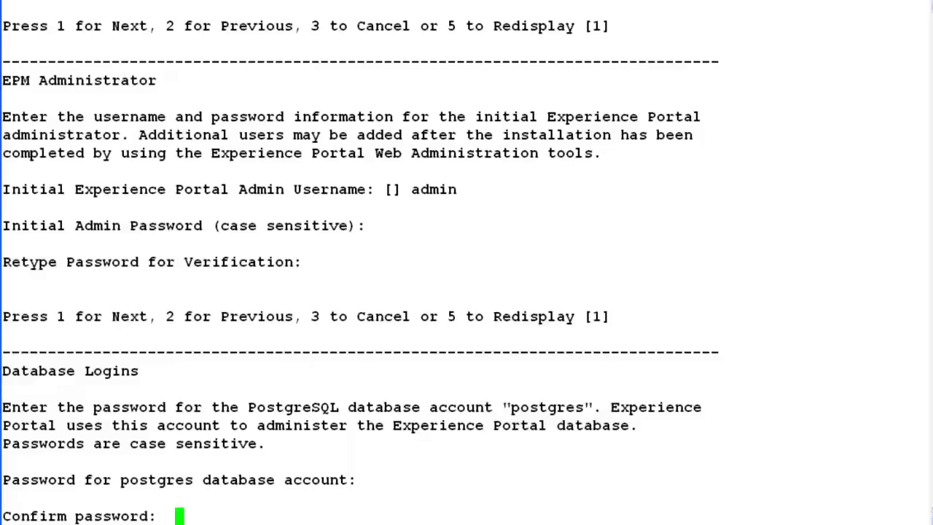
{"action": "type", "text": "**********"}
{"action": "key", "text": "Return"}
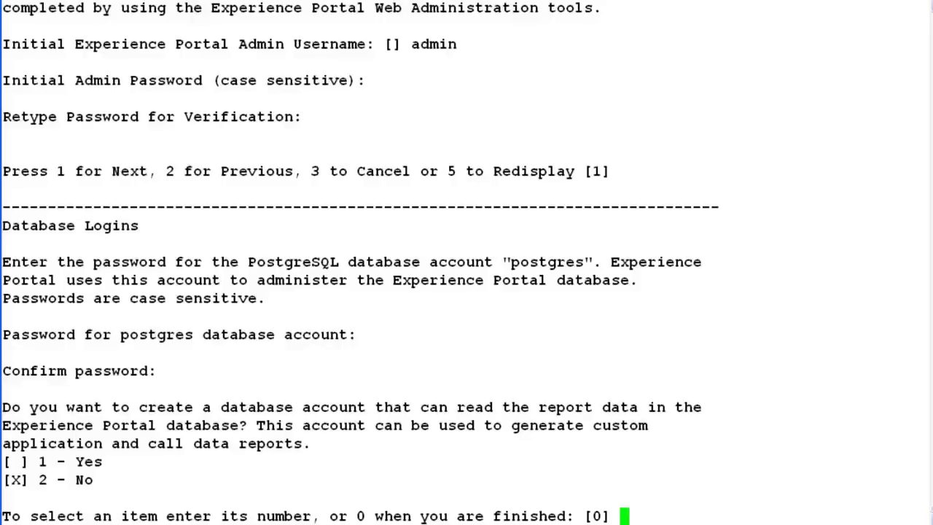
Create a report reader account named report and set and confirm its password.
{"action": "type", "text": "1"}
{"action": "key", "text": "Return"}
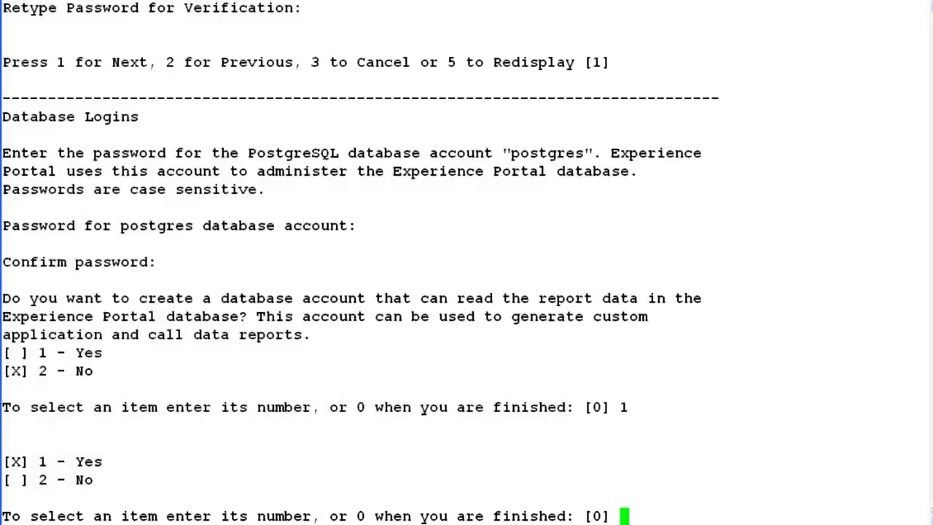
{"action": "key", "text": "Return"}
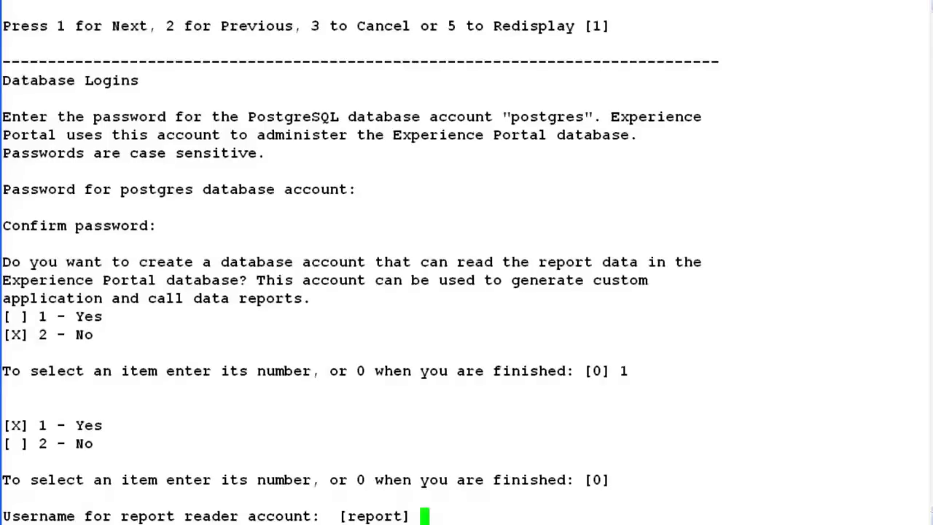
{"action": "key", "text": "Return"}
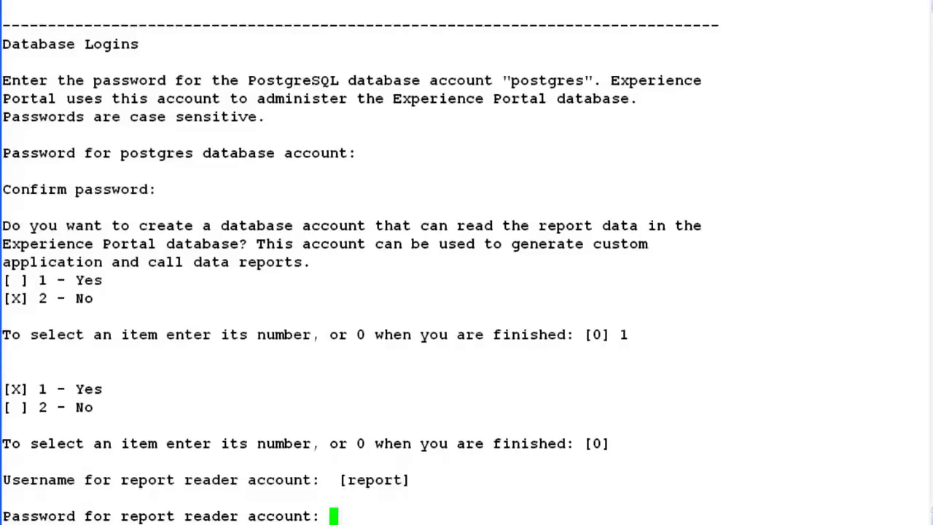
{"action": "type", "text": "password"}
{"action": "key", "text": "Return"}
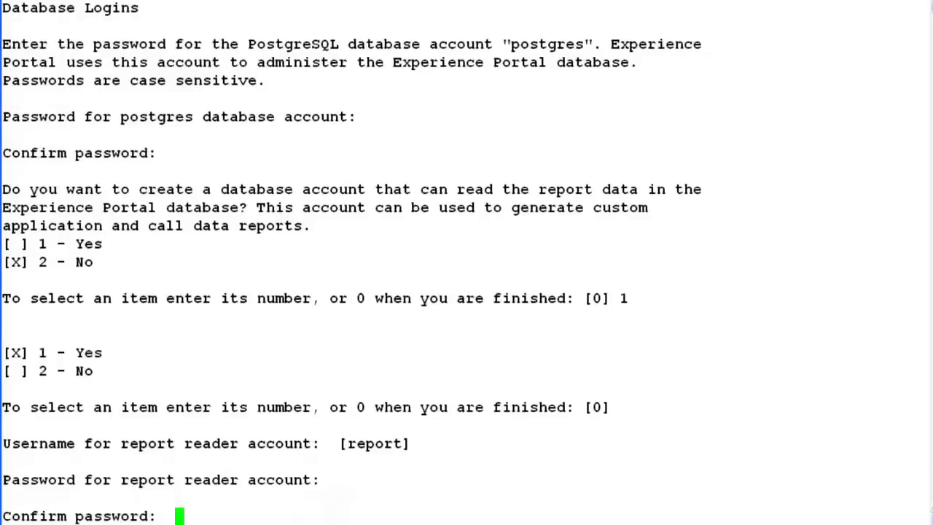
{"action": "type", "text": "password"}
{"action": "key", "text": "Return"}
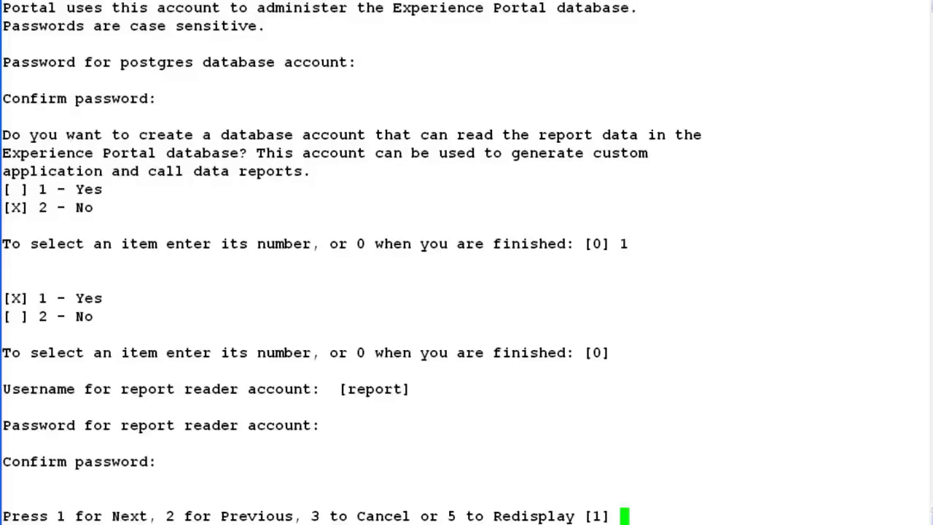
Pass the database logins step and leave auxiliary EPM support at No.
{"action": "type", "text": "1"}
{"action": "key", "text": "Return"}
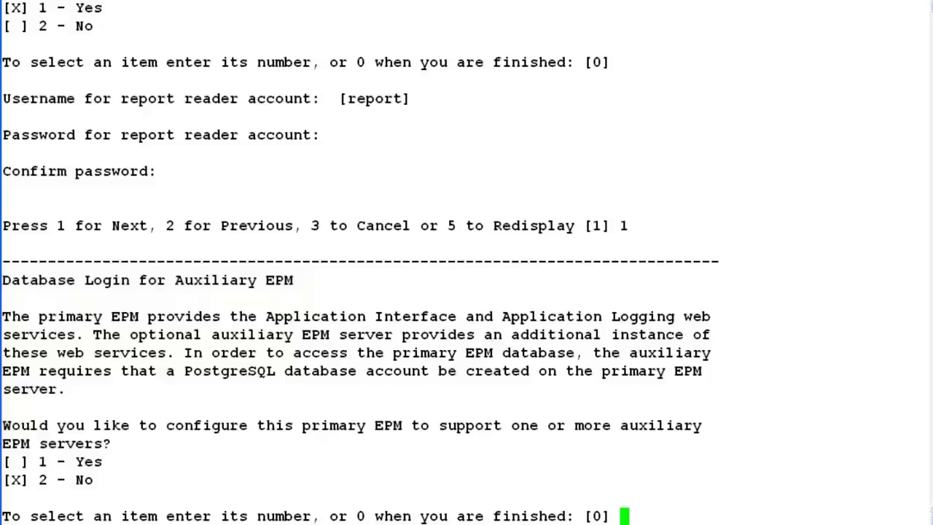
{"action": "key", "text": "Return"}
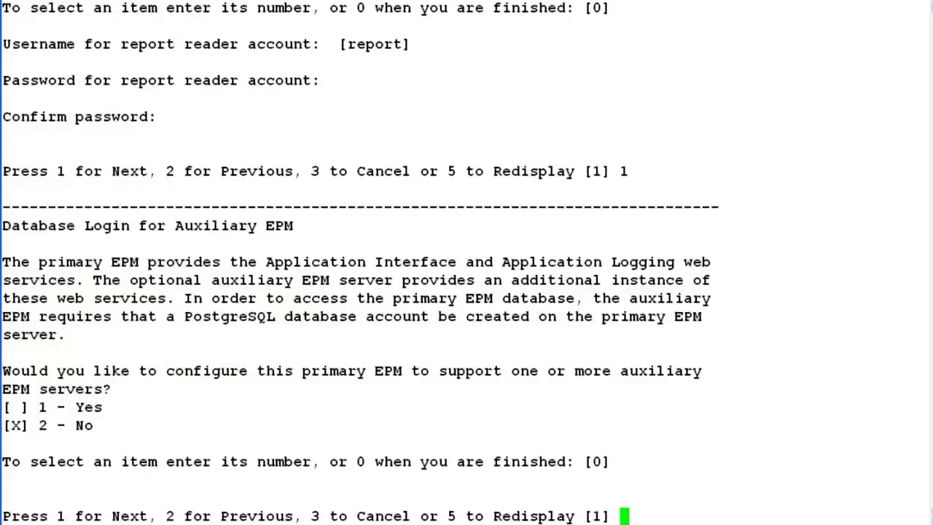
{"action": "key", "text": "Return"}
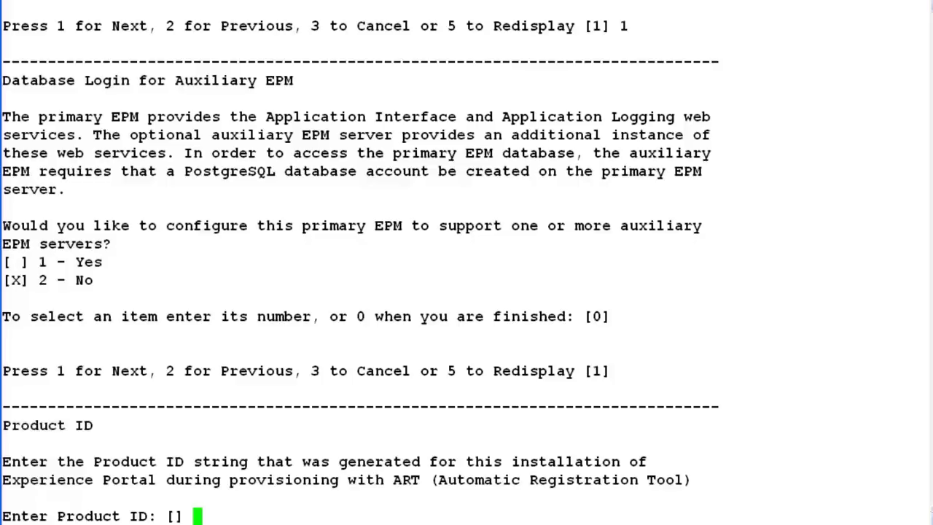
Enter the ART-generated Product ID and move on to the Security Certificate step.
{"action": "type", "text": "40000000"}
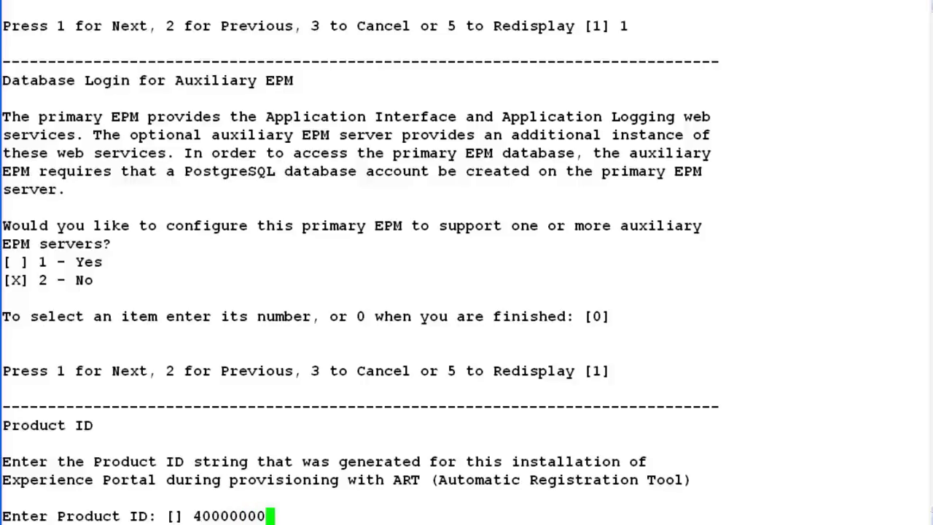
{"action": "type", "text": "00"}
{"action": "key", "text": "Return"}
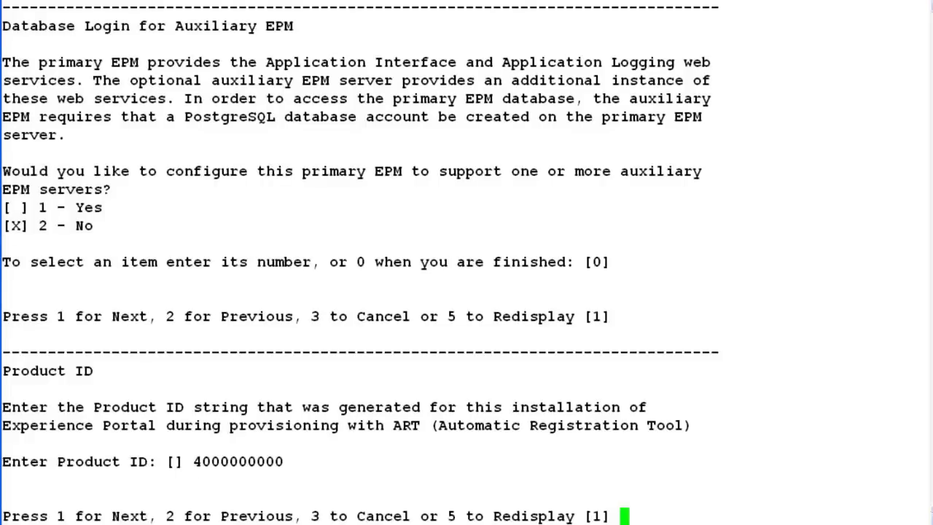
{"action": "key", "text": "Return"}
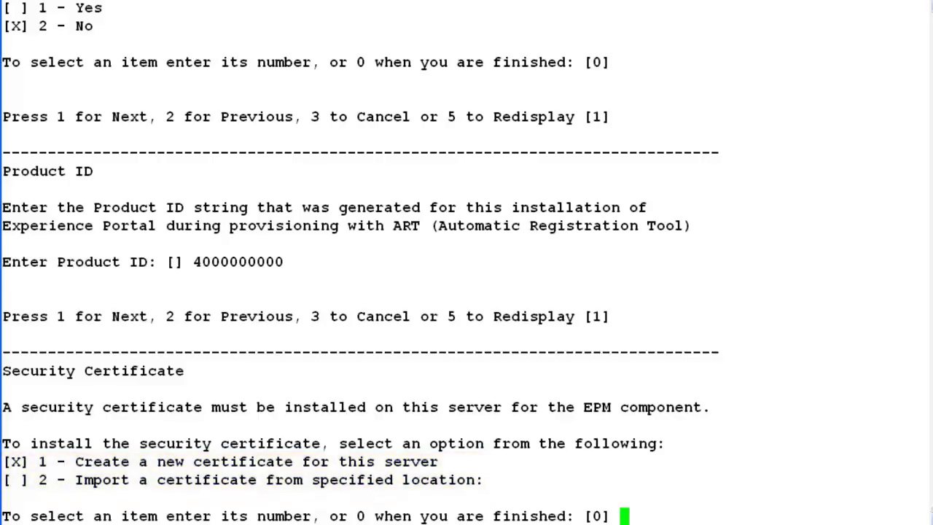
Create a new certificate for this server, review its verification details, and accept it.
{"action": "key", "text": "Return"}
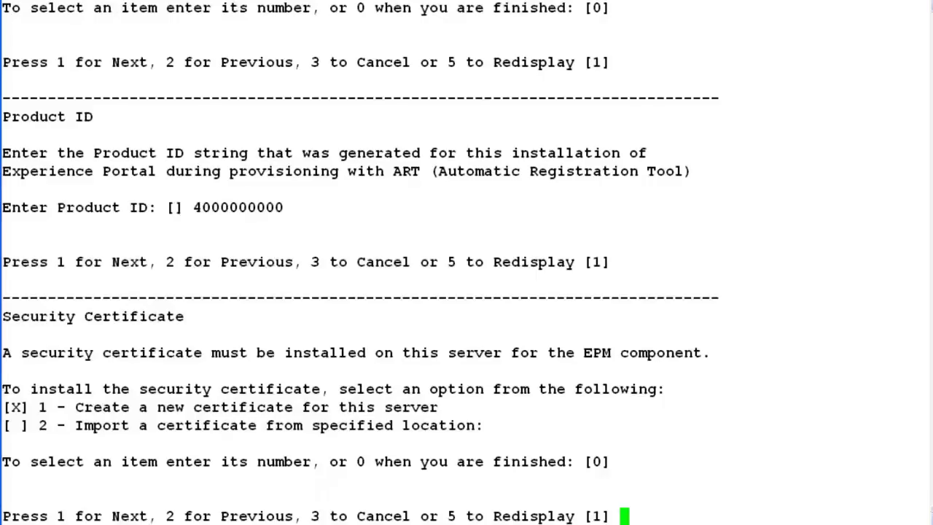
{"action": "key", "text": "Return"}
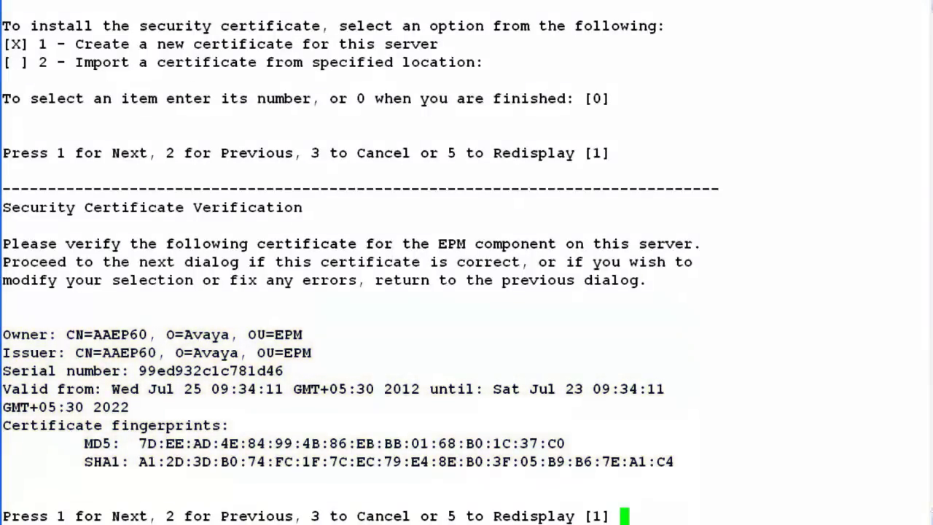
{"action": "type", "text": "q"}
{"action": "key", "text": "Return"}
{"action": "type", "text": "1"}
{"action": "key", "text": "Return"}
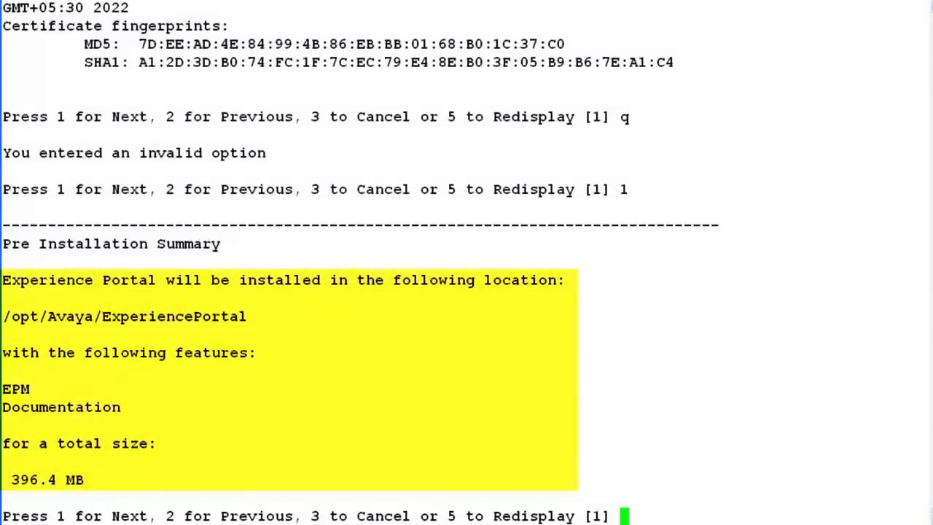
Start the 396.4 MB EPM and Documentation install into /opt/Avaya/ExperiencePortal from the summary.
{"action": "key", "text": "Return"}
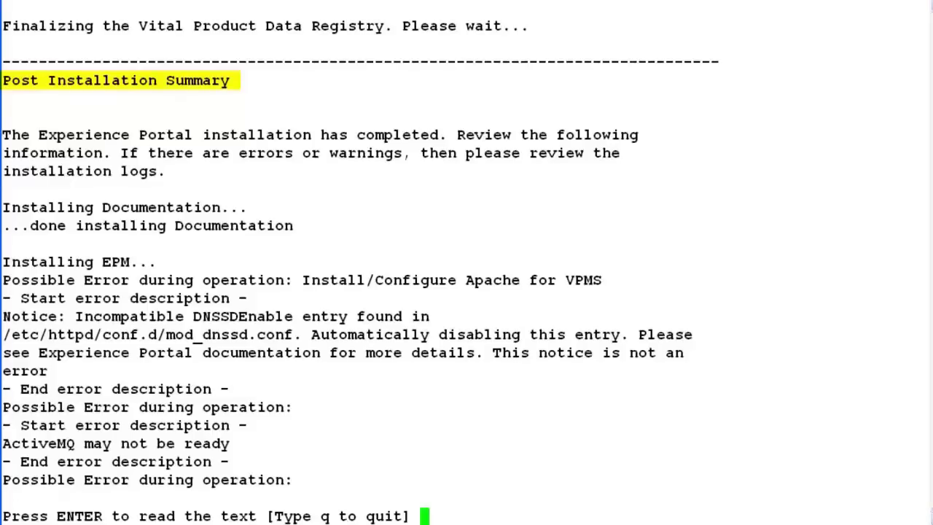
Show the remaining post-installation messages: EPM done, plus the Tomcat restart warnings.
{"action": "key", "text": "Return"}
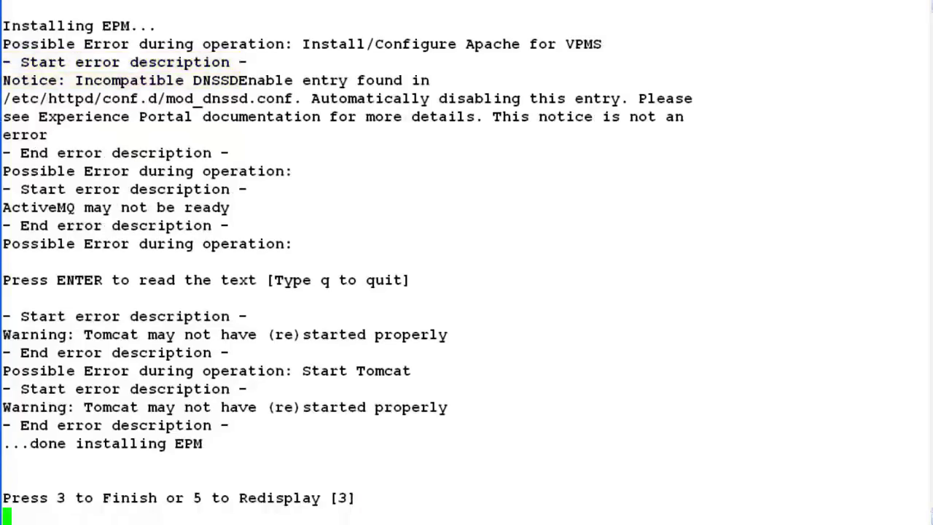